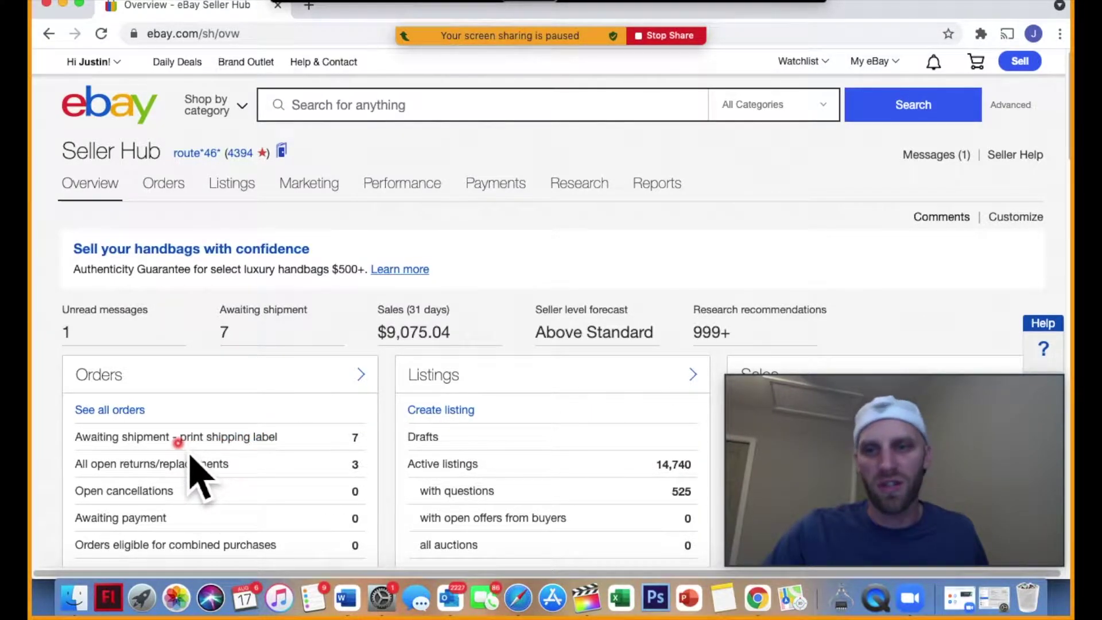
Step: Open the orders awaiting shipment that need a shipping label and look through the list
left_click(179, 440)
scroll(574, 427, "down", 4)
scroll(660, 401, "down", 8)
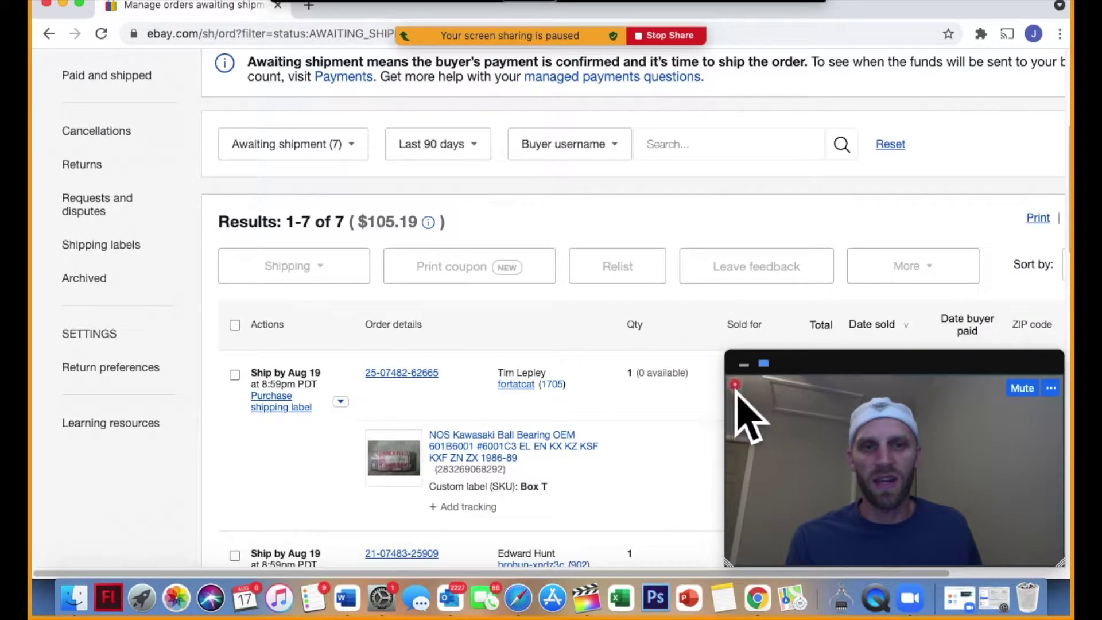
scroll(609, 396, "down", 5)
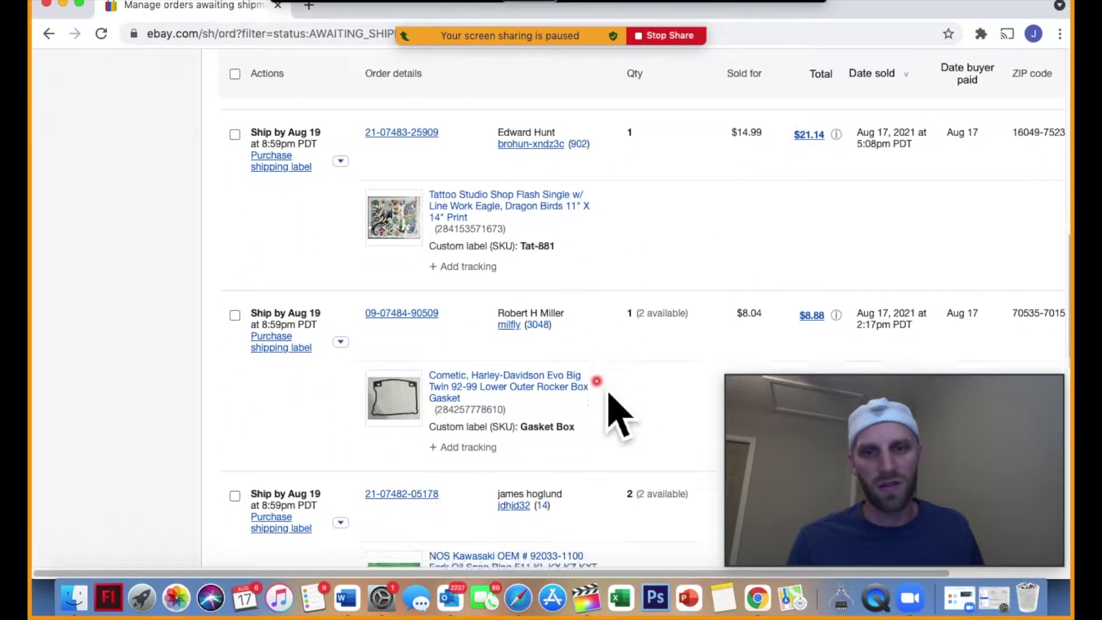
scroll(608, 399, "down", 4)
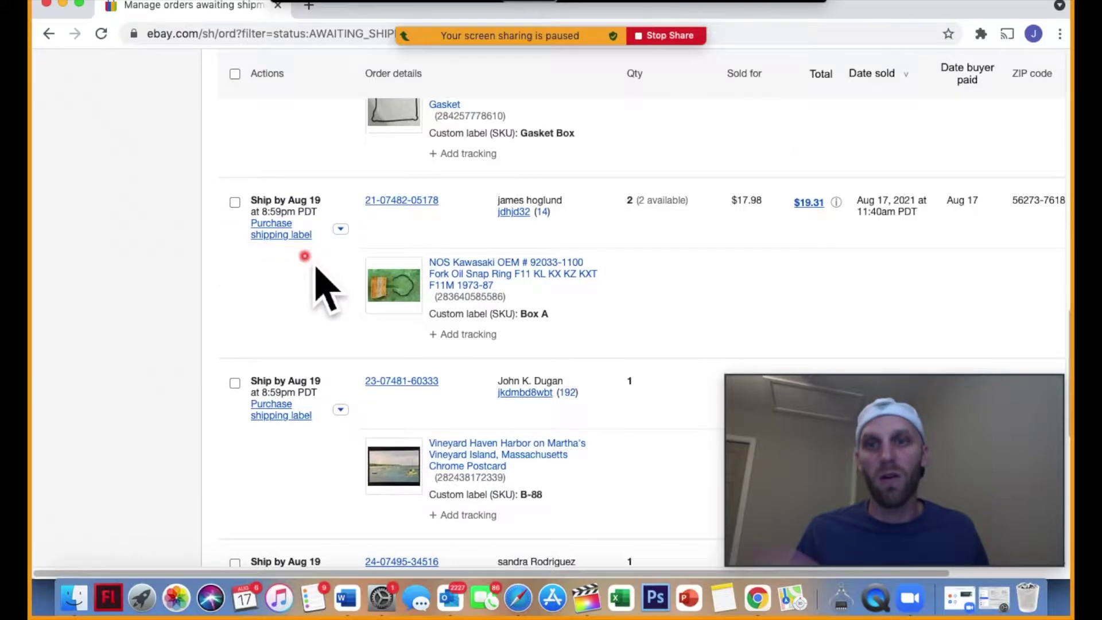
Step: View the single-label purchase page for the Kawasaki fork oil snap ring order and return to the order list
left_click(283, 235)
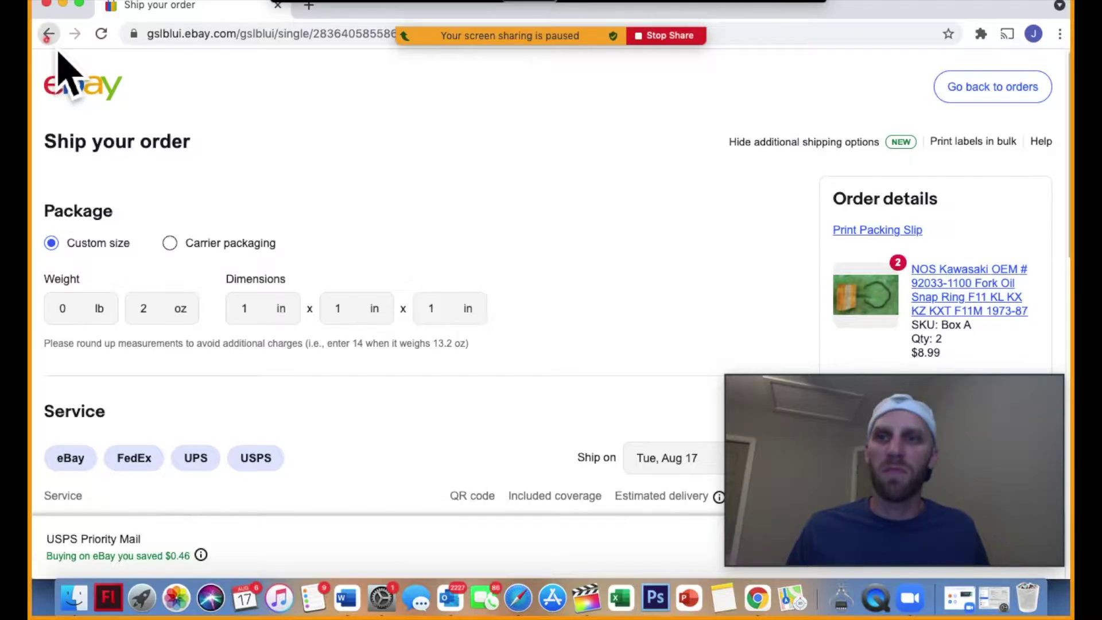
left_click(49, 35)
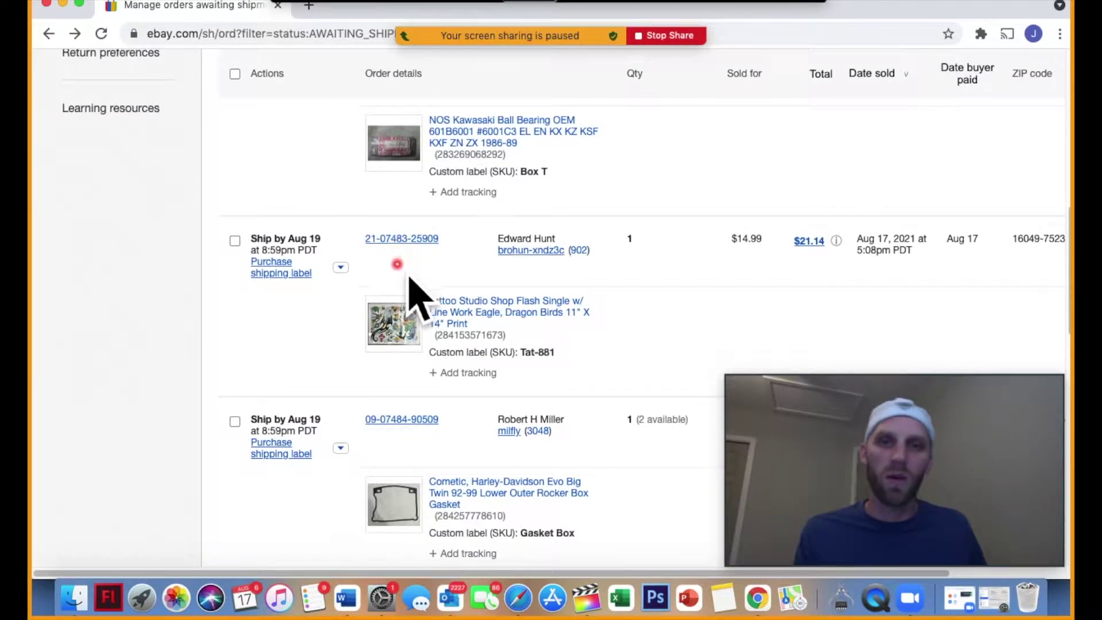
Step: Select all orders awaiting shipment and start purchasing their shipping labels in bulk
scroll(414, 290, "up", 5)
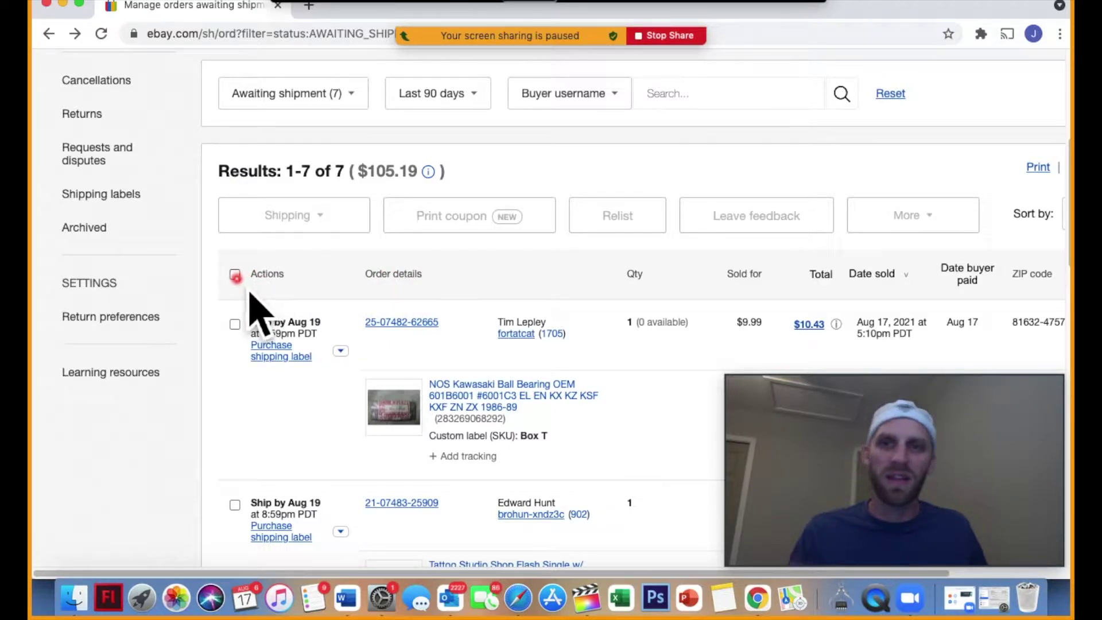
left_click(235, 275)
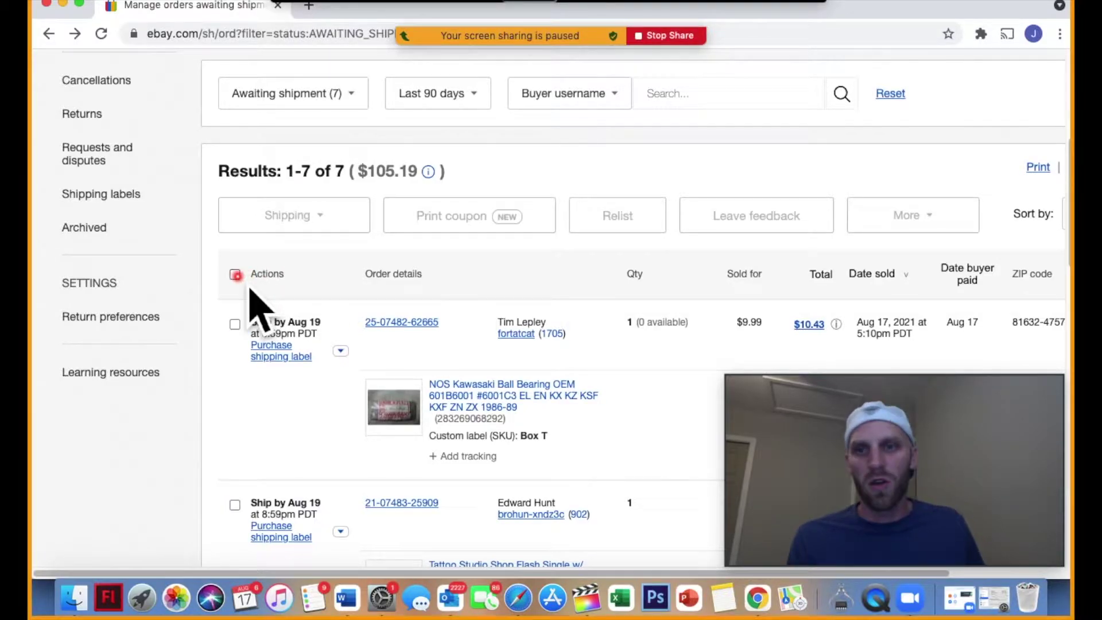
scroll(253, 304, "down", 3)
scroll(250, 294, "down", 9)
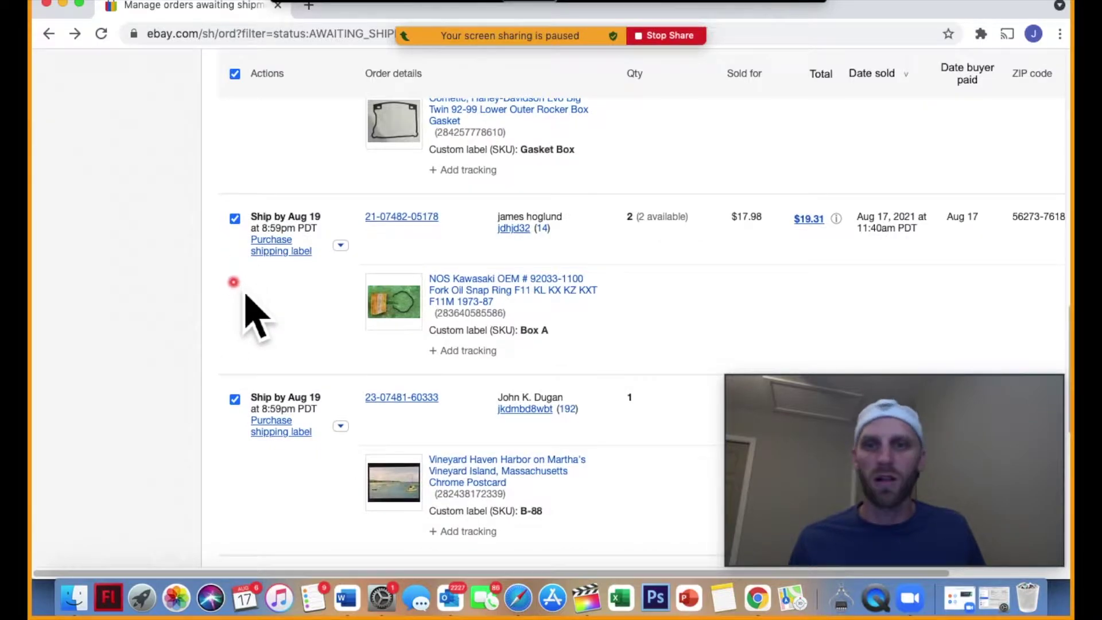
scroll(248, 301, "up", 12)
scroll(312, 340, "down", 3)
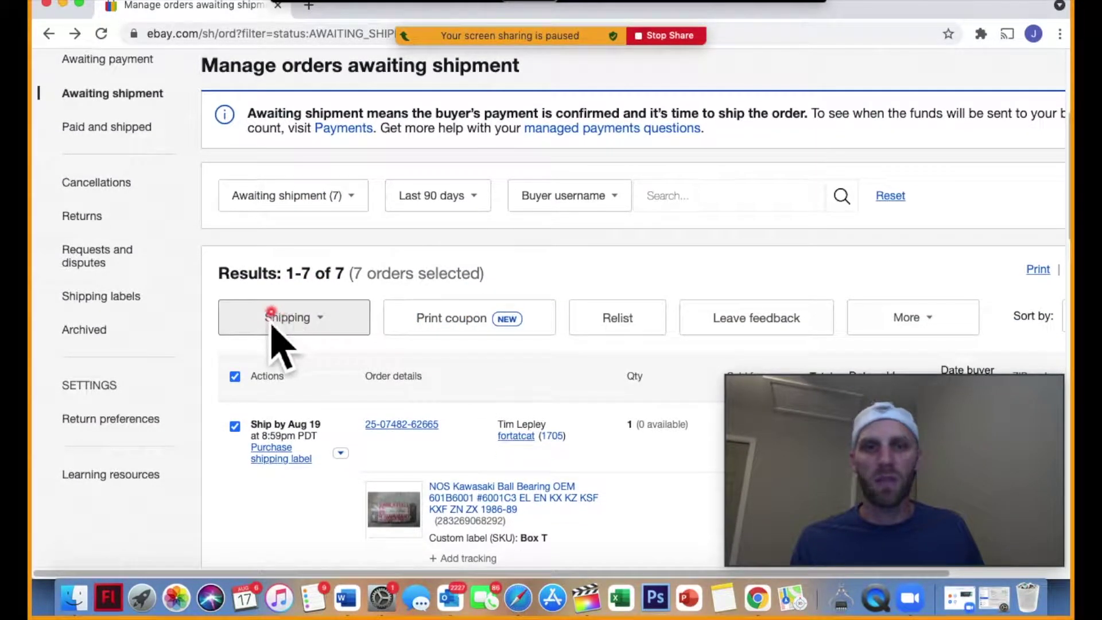
left_click(320, 319)
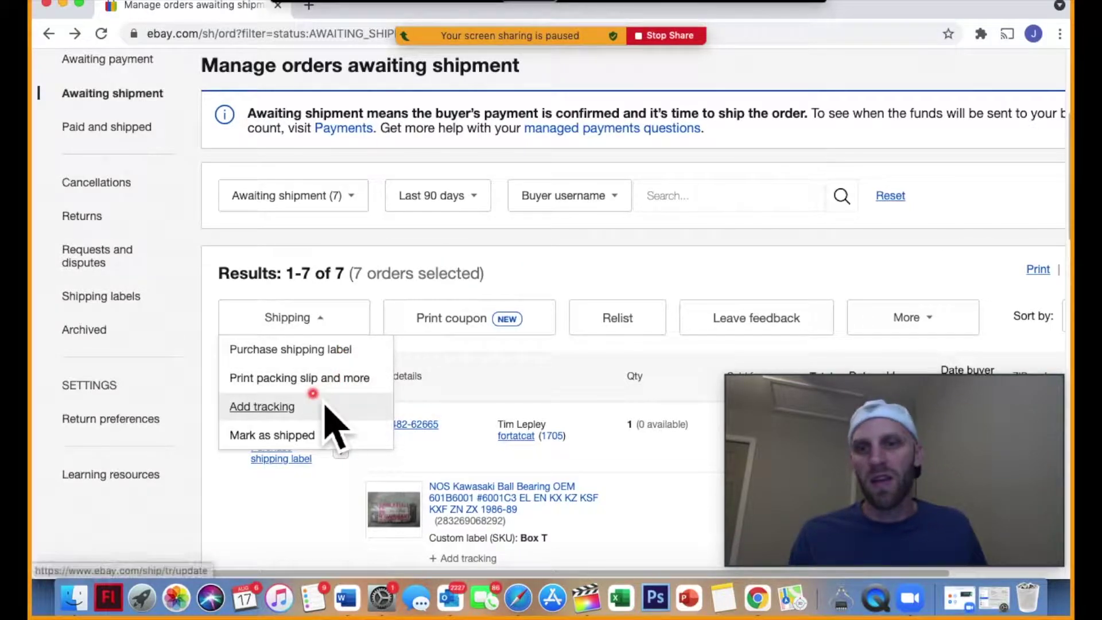
left_click(343, 350)
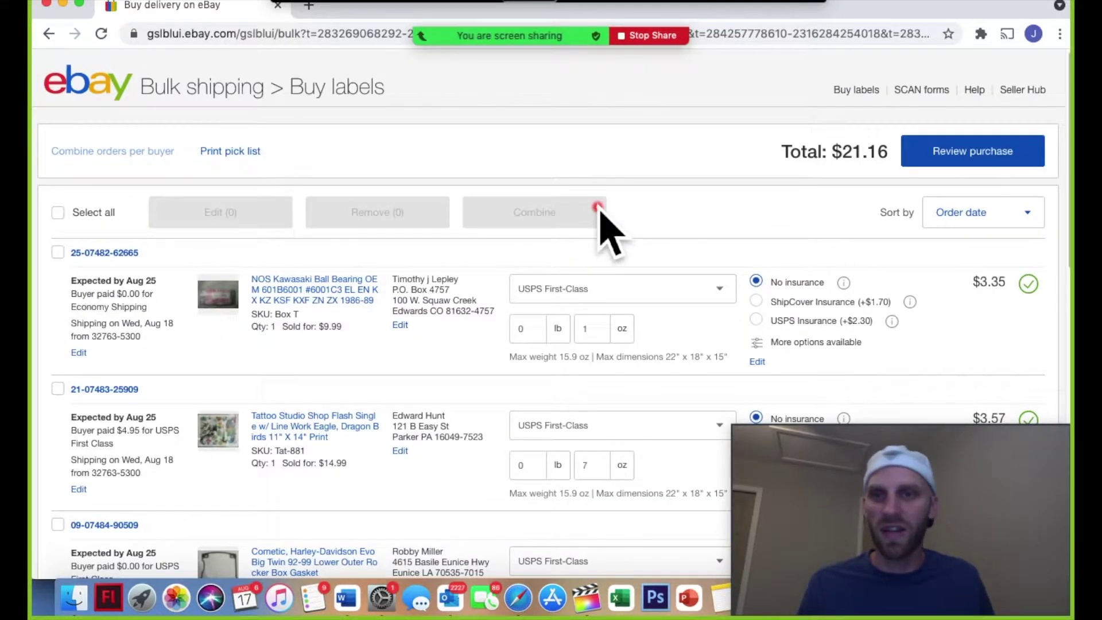
Step: Set the package weight of the Kawasaki ball bearing order to 0 lb 4 oz
scroll(333, 270, "down", 2)
scroll(333, 270, "down", 10)
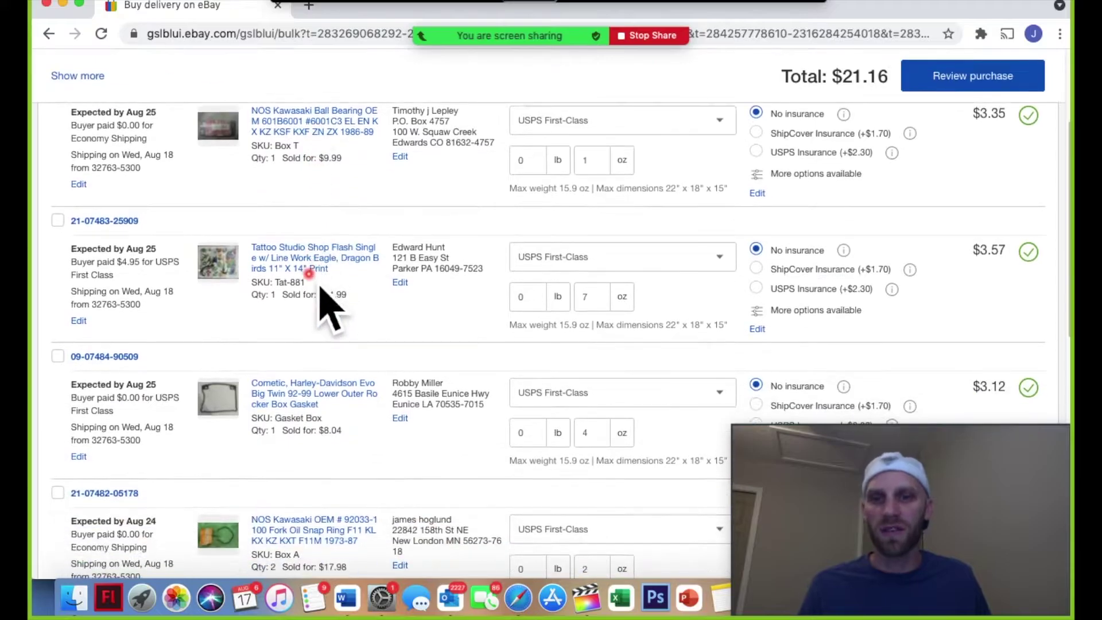
scroll(339, 394, "up", 12)
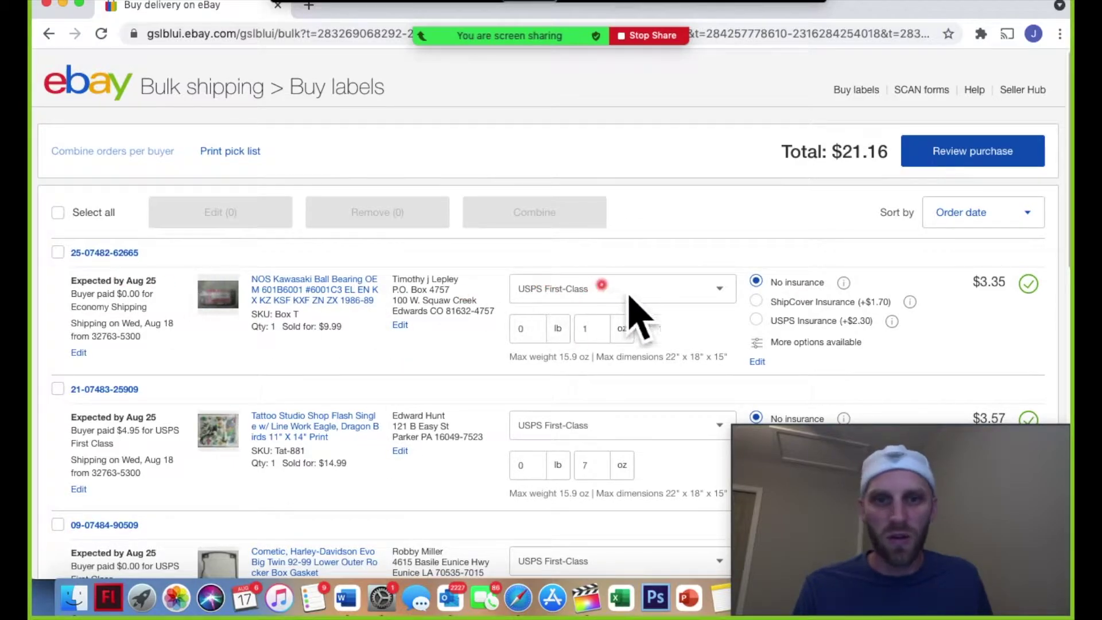
scroll(255, 371, "down", 1)
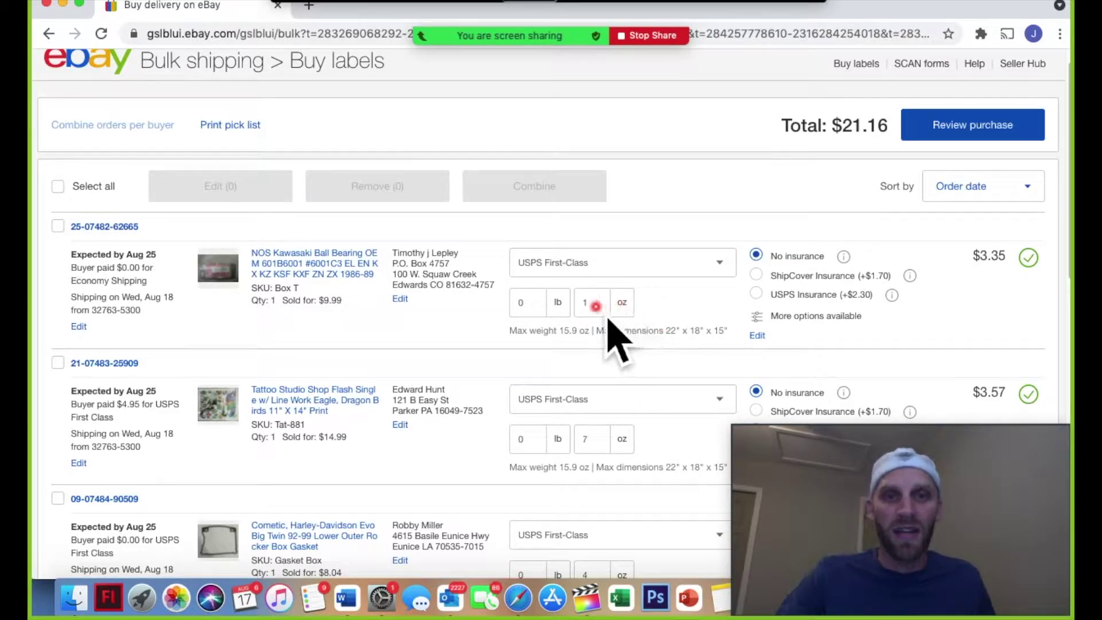
key("BackSpace")
type("4")
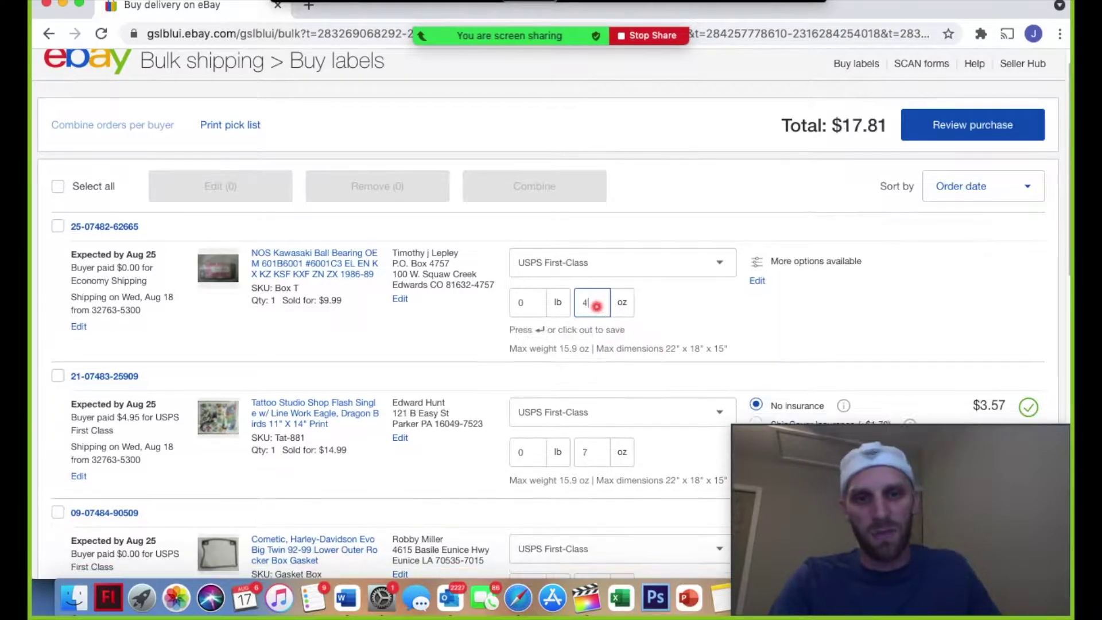
scroll(610, 473, "down", 3)
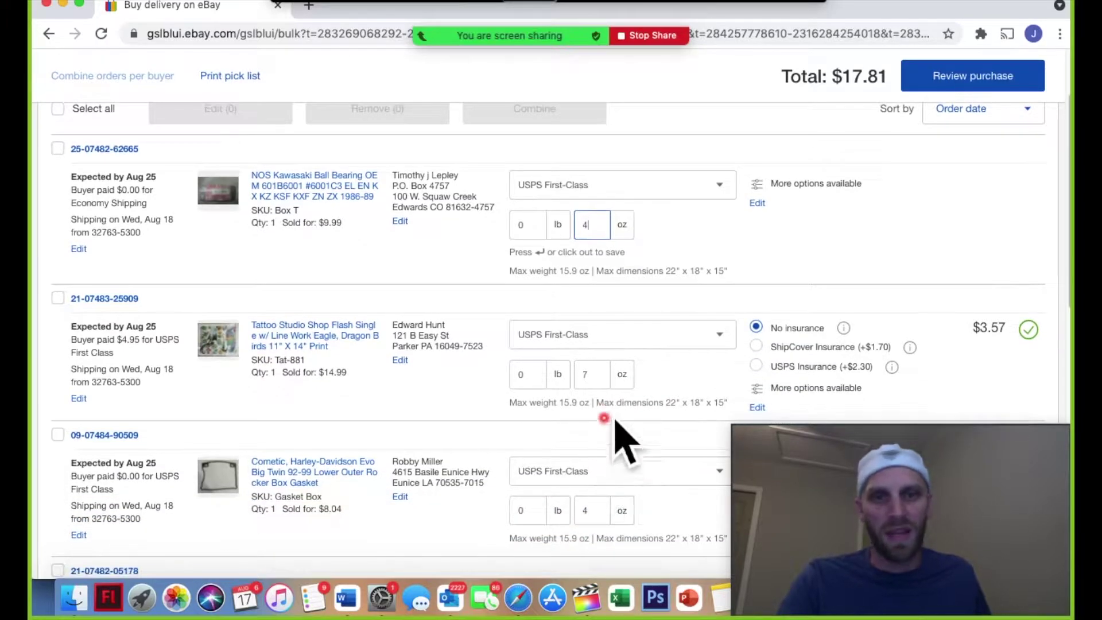
scroll(602, 390, "down", 1)
scroll(603, 399, "down", 2)
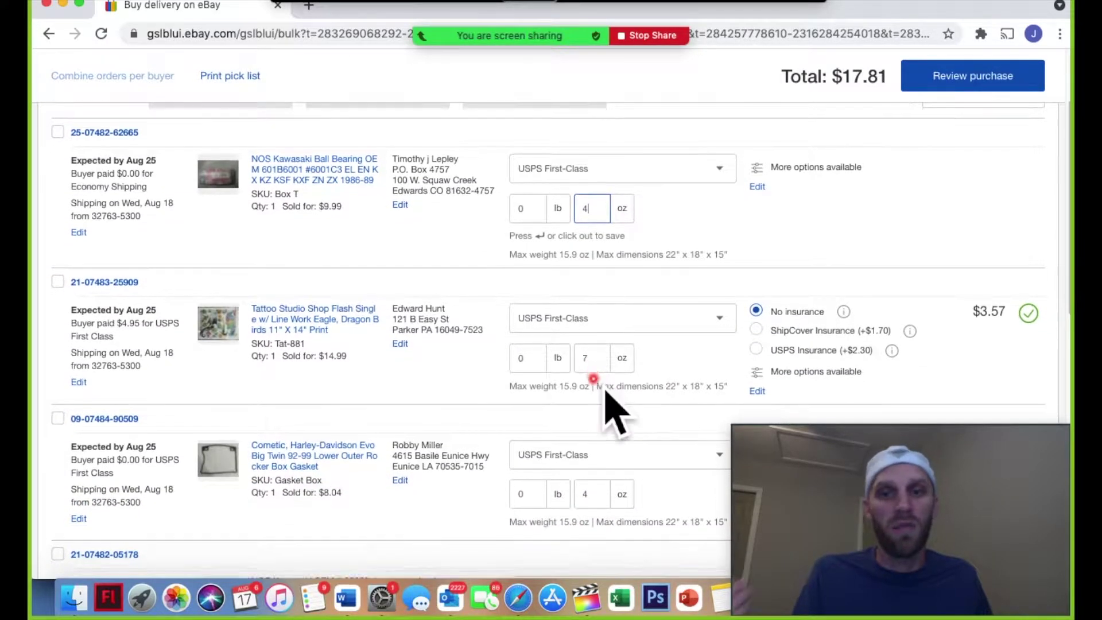
Step: Set the package weight of the Tattoo Studio Shop Flash print order to 0 lb 8 oz
left_click(597, 362)
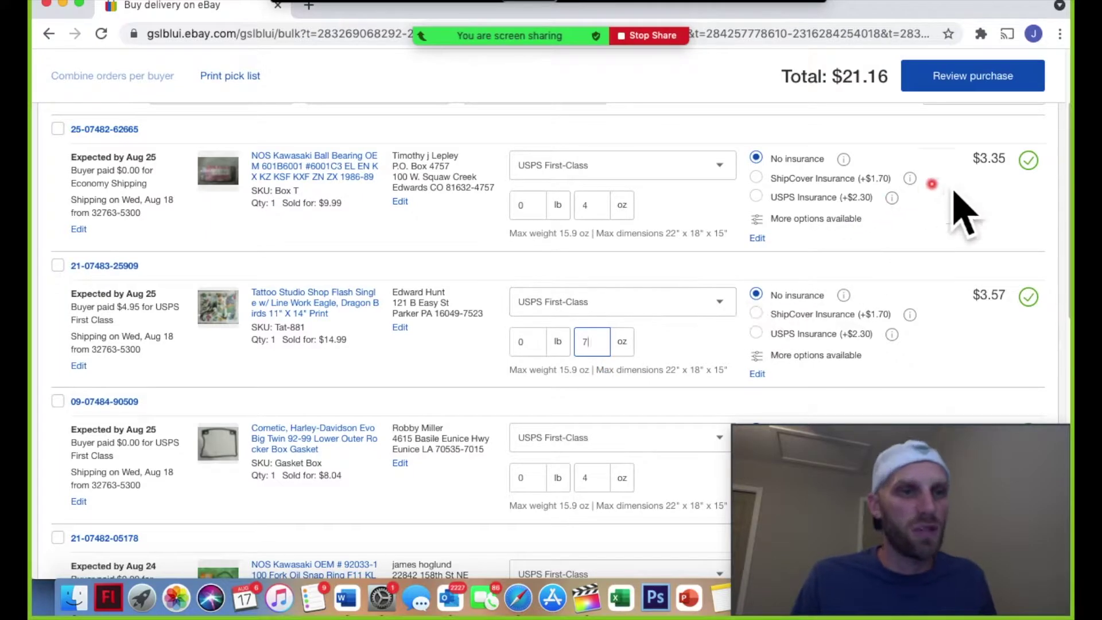
key("BackSpace")
type("8")
left_click(660, 349)
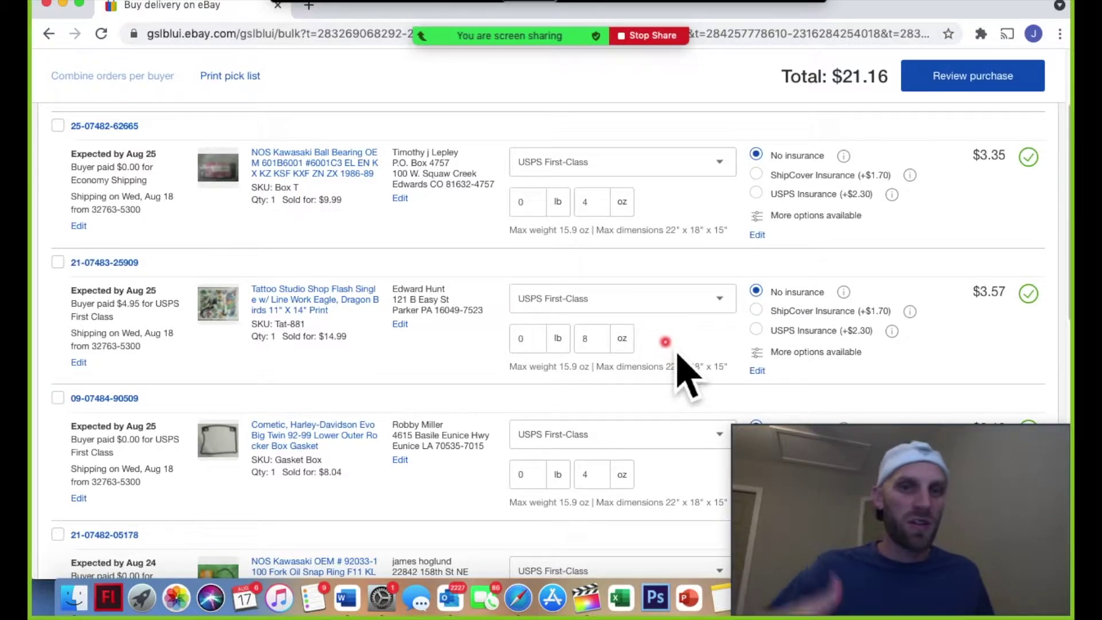
Step: Set the package weight of the Cometic Harley-Davidson gasket order to 0 lb 5 oz
scroll(660, 390, "down", 2)
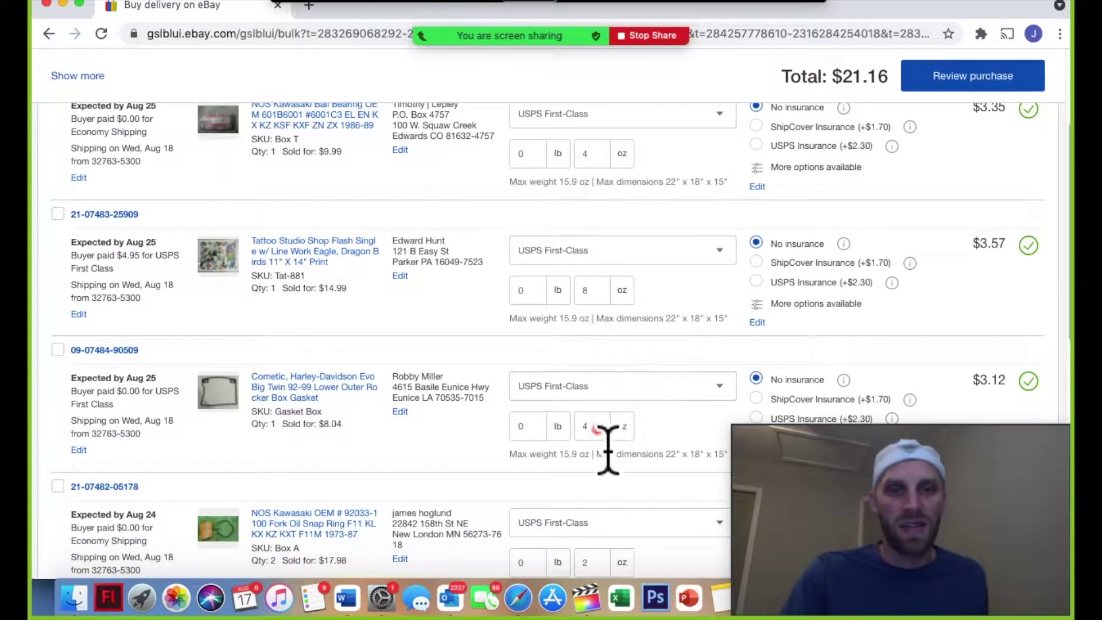
key("BackSpace")
type("5")
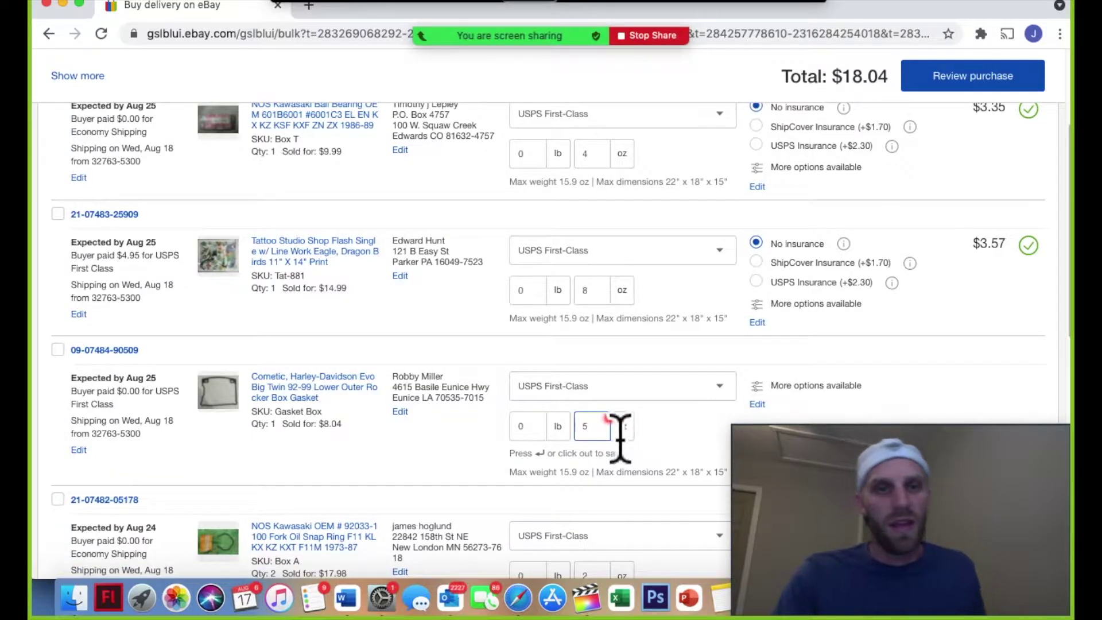
scroll(621, 437, "down", 3)
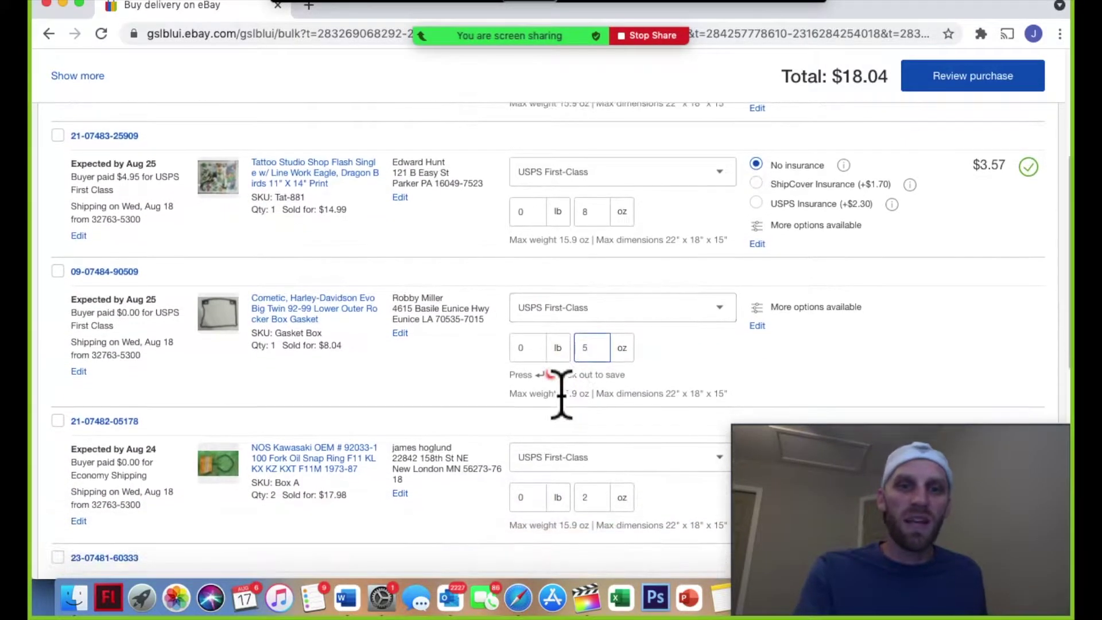
left_click(683, 384)
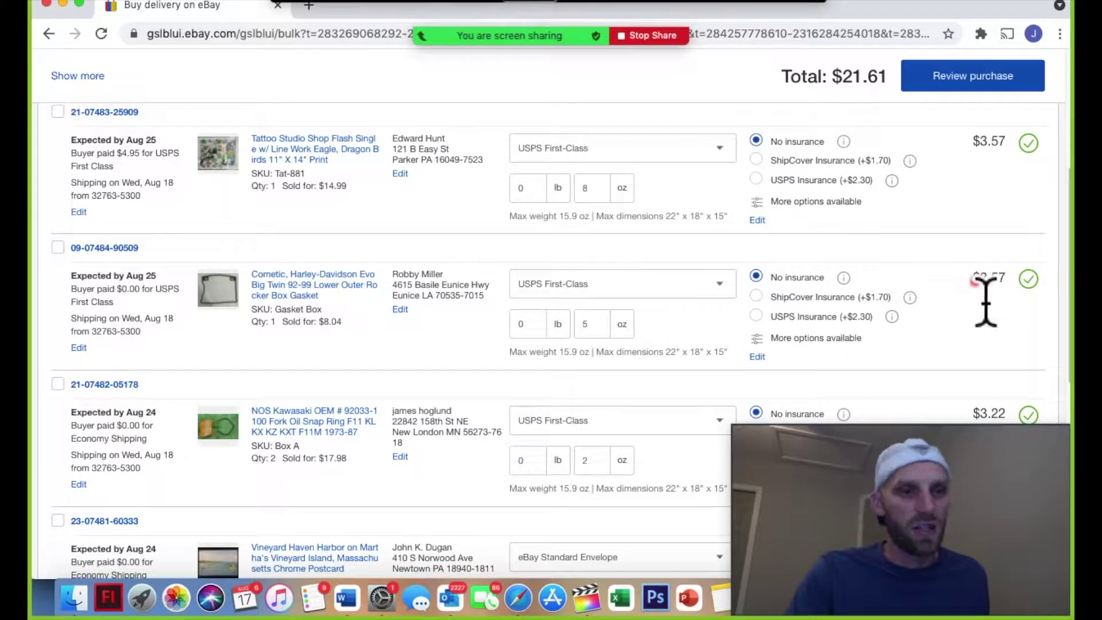
Step: Check the label costs and total, and change the Kawasaki ball bearing order's shipping service to USPS Priority Mail
scroll(978, 241, "down", 1)
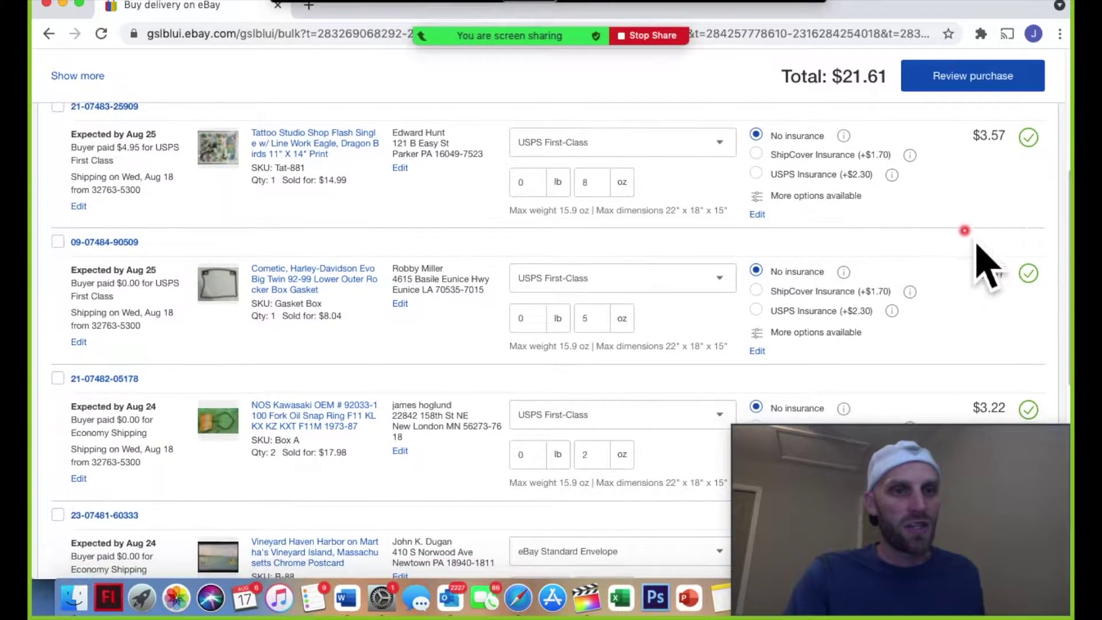
scroll(996, 304, "down", 3)
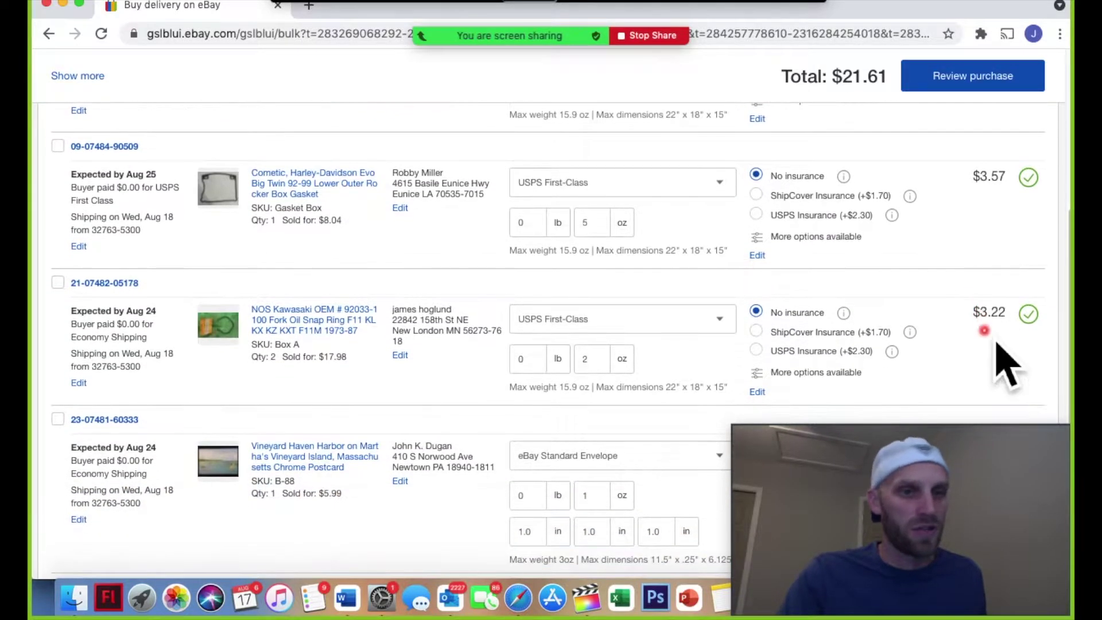
left_click_drag(842, 77, 881, 89)
left_click(855, 99)
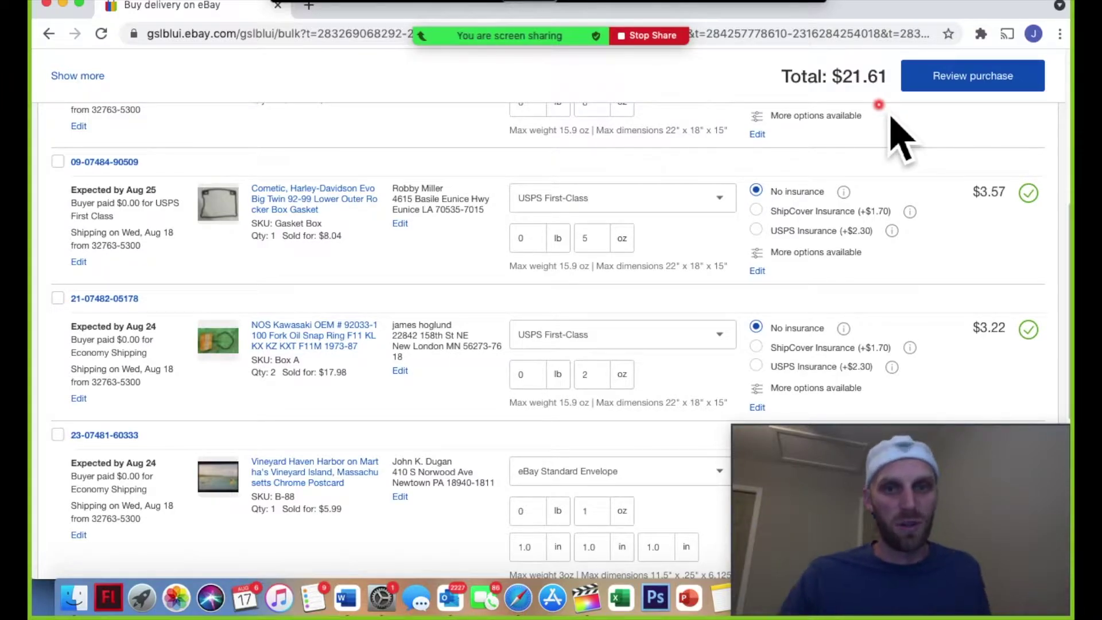
scroll(891, 119, "up", 5)
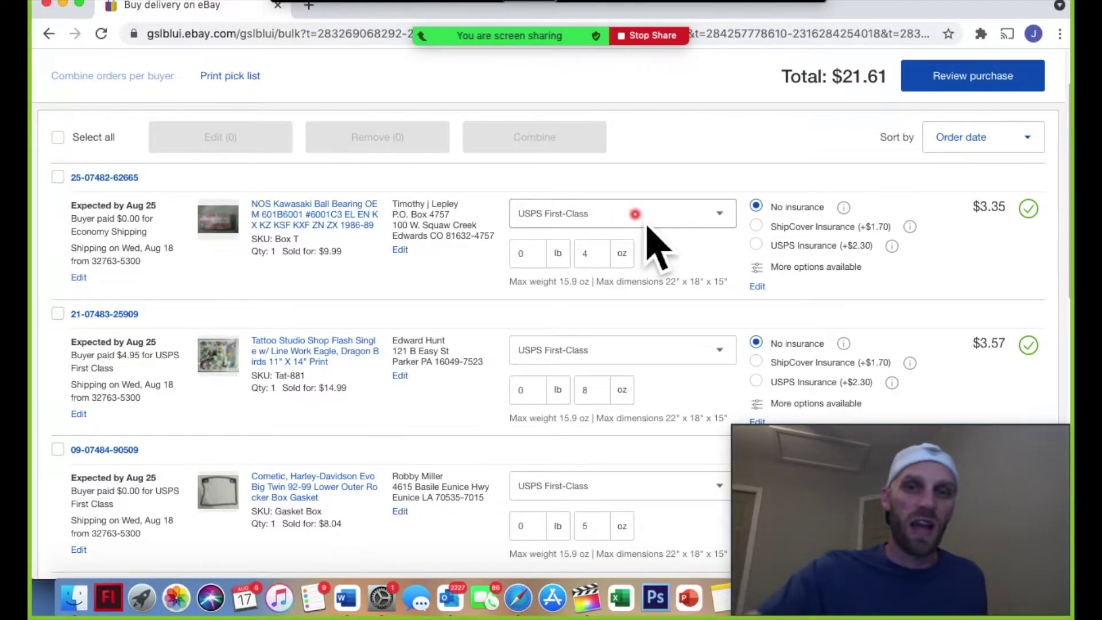
left_click(726, 218)
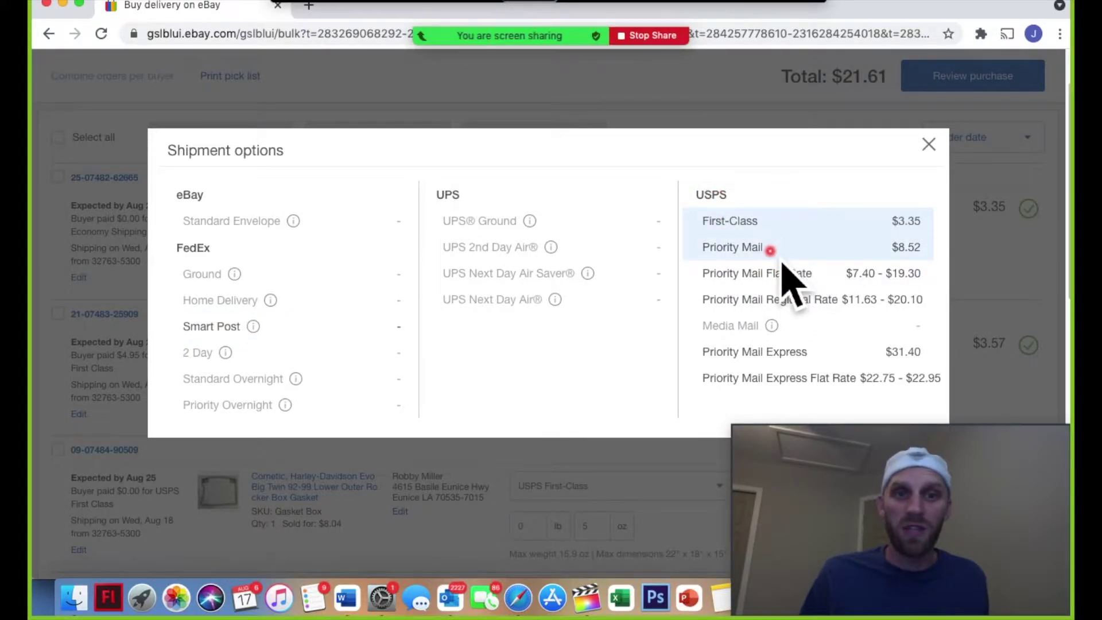
left_click(769, 251)
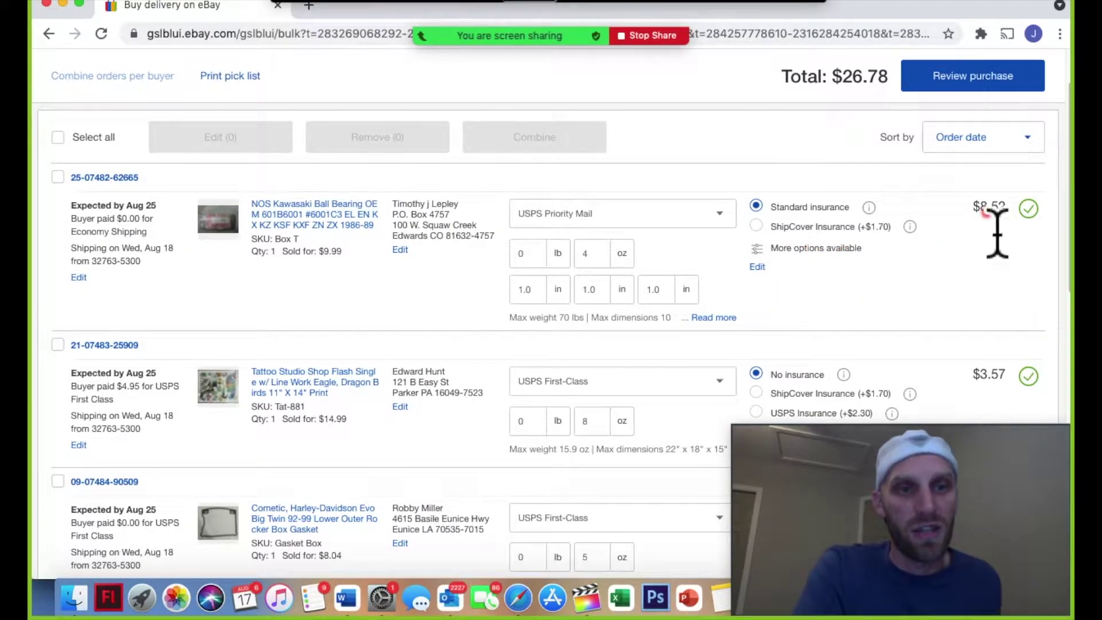
Step: Remove the Kawasaki ball bearing order from the bulk label purchase
scroll(895, 269, "up", 2)
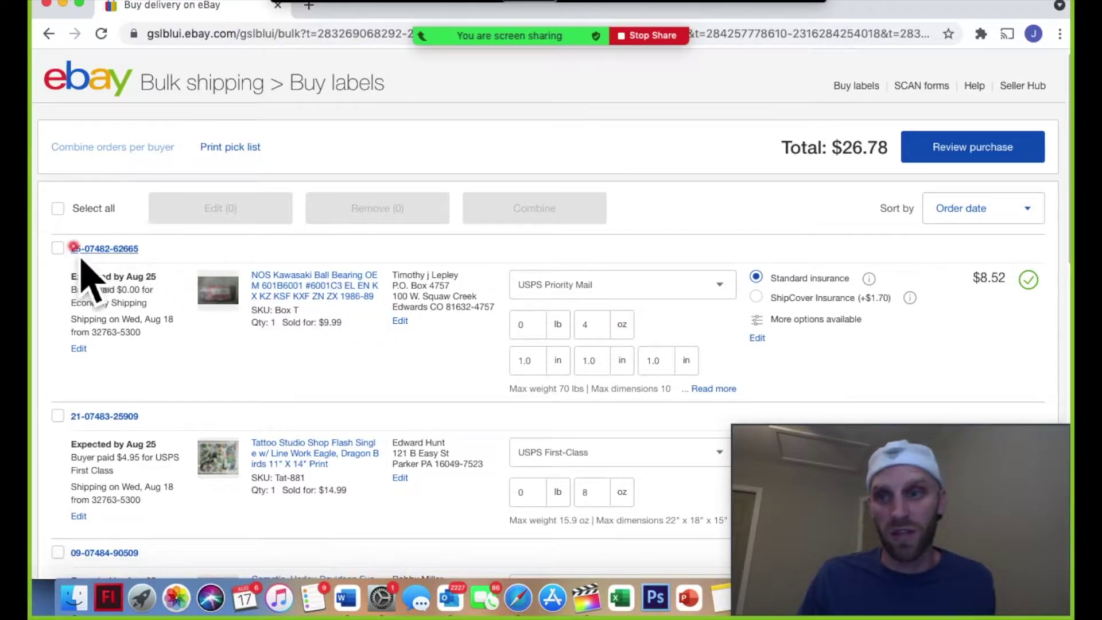
left_click(57, 249)
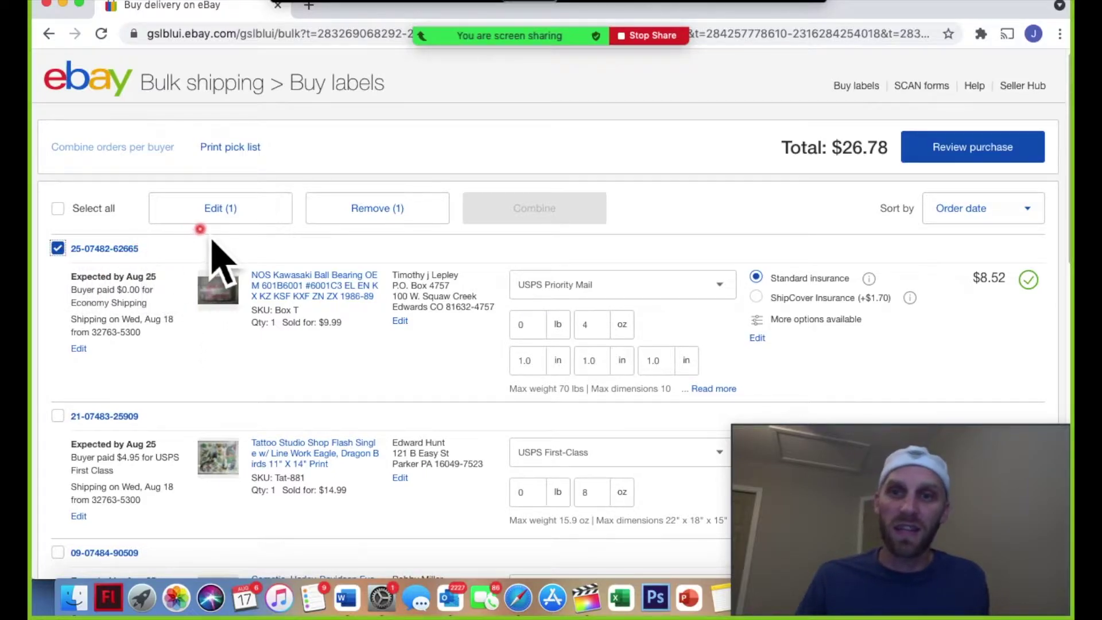
left_click(417, 208)
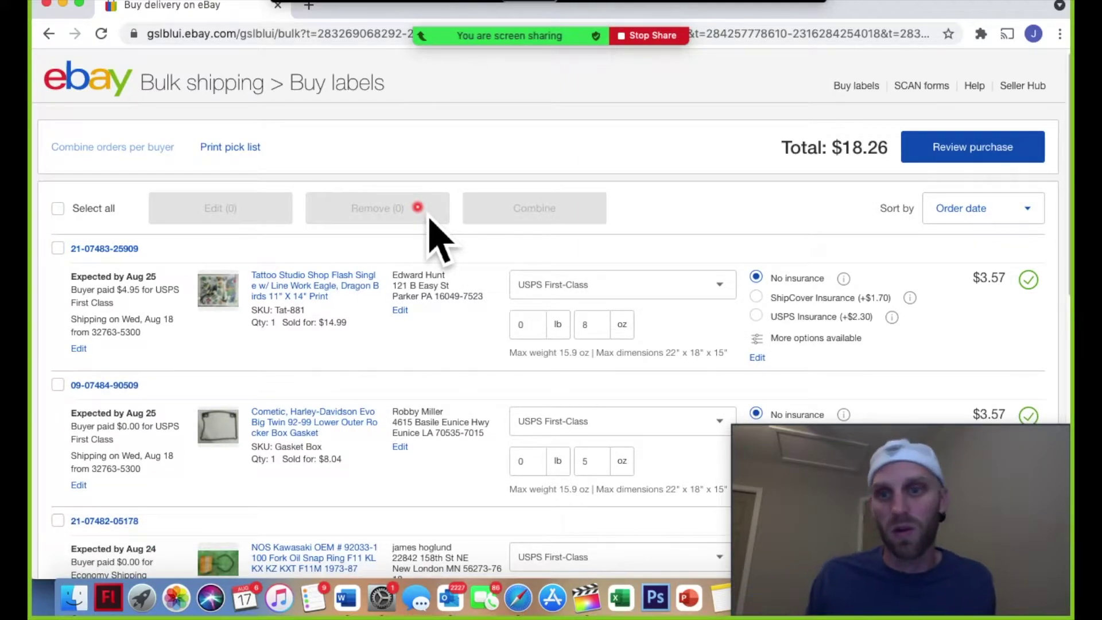
Step: Look over the shipping services, weights and label prices of the remaining orders
scroll(517, 241, "down", 1)
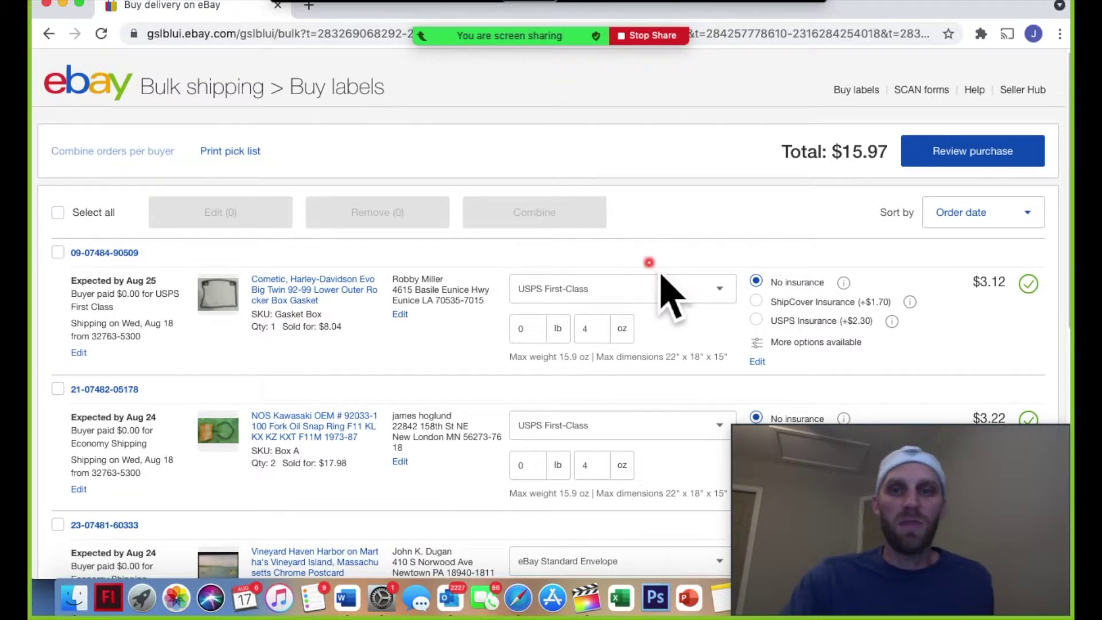
scroll(660, 275, "down", 1)
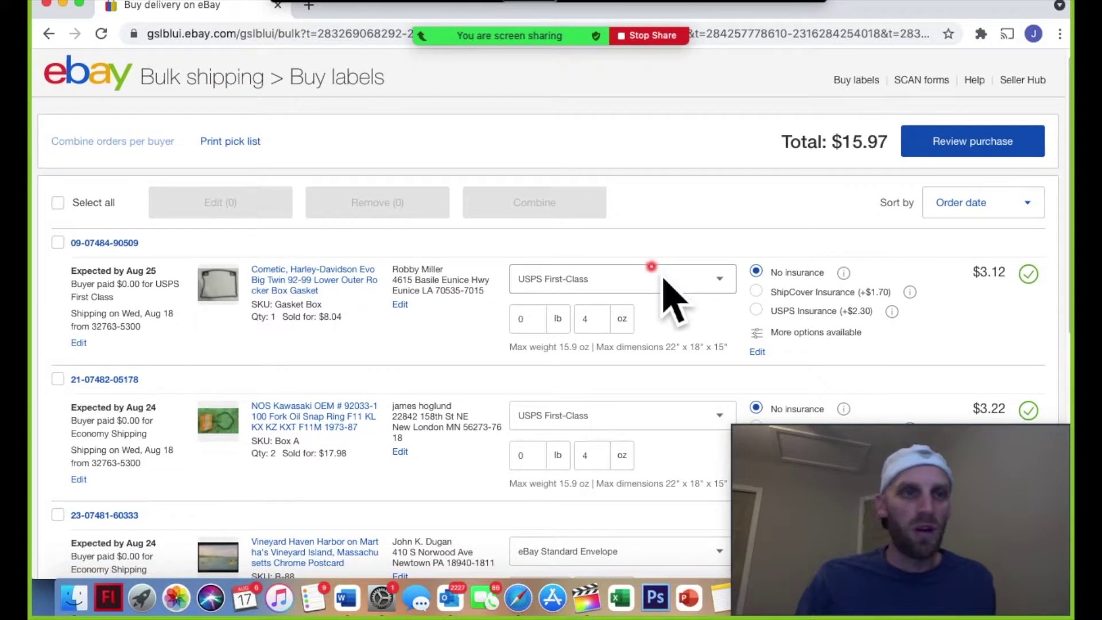
scroll(665, 280, "down", 5)
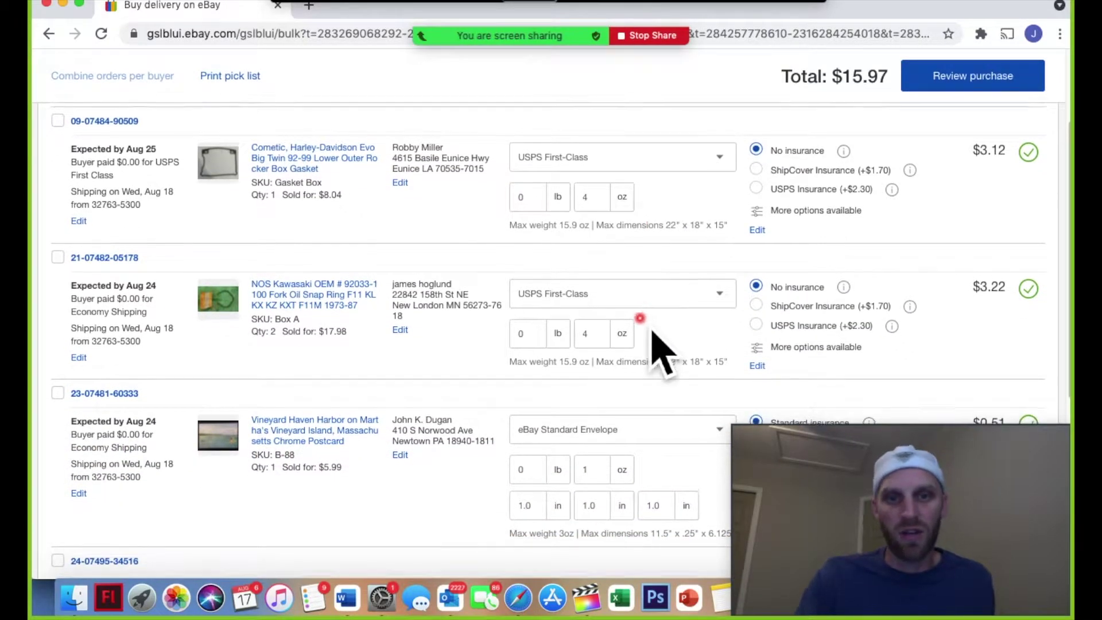
Step: Check the remaining orders' services, weights and prices down the list and open the purchase review for the bulk labels
scroll(640, 390, "down", 2)
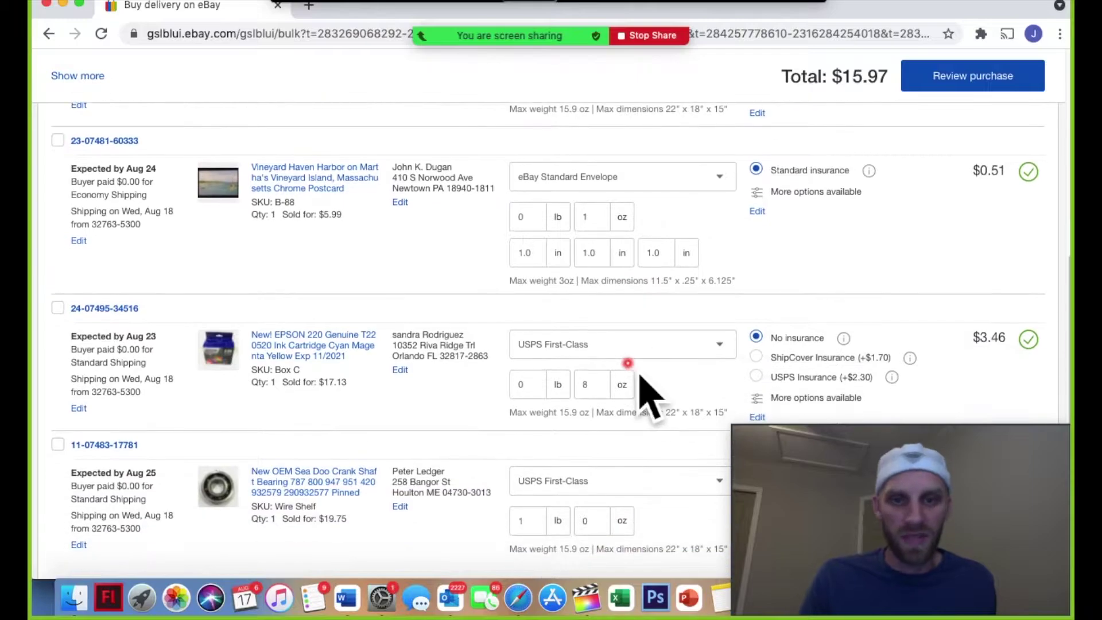
scroll(651, 399, "down", 2)
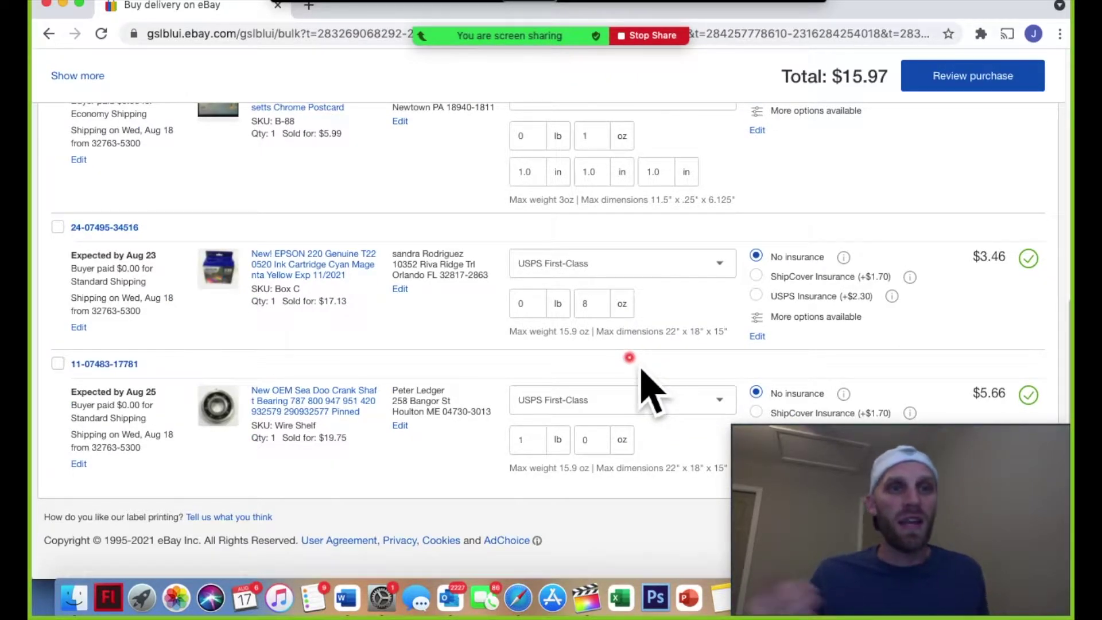
scroll(812, 308, "up", 8)
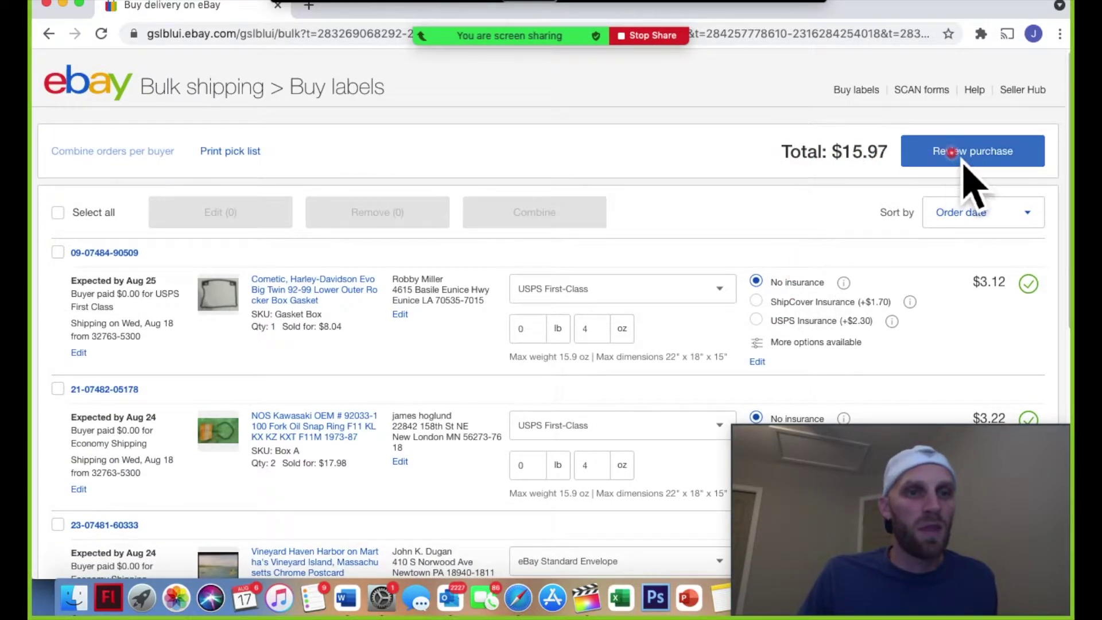
left_click(1027, 165)
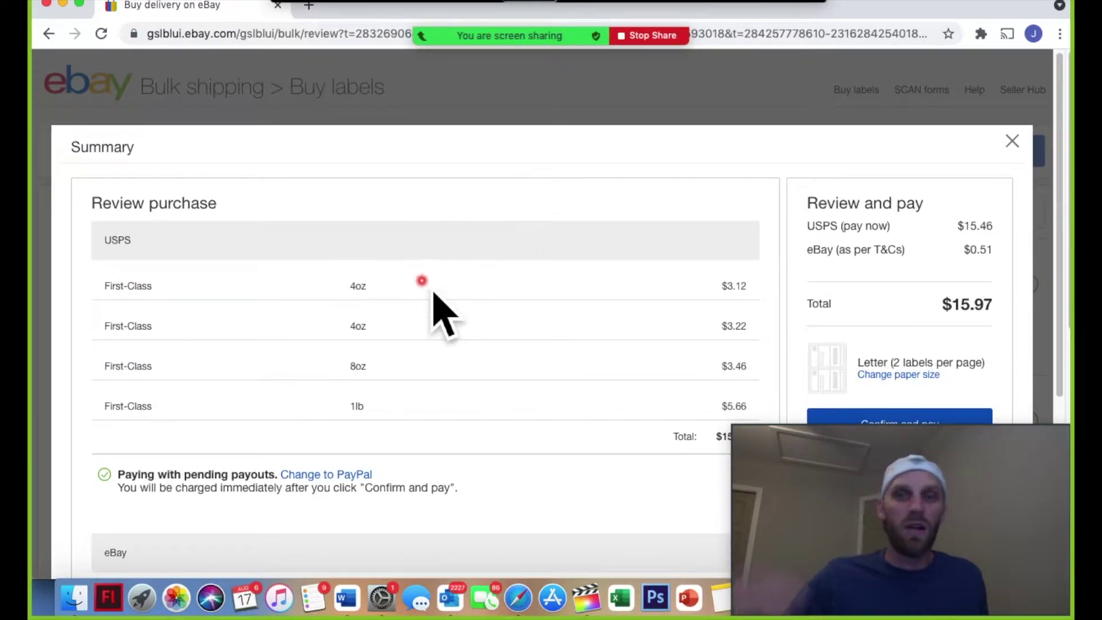
Step: Check the USPS and eBay label charges in the purchase summary, and confirm and pay for the labels using pending payouts
scroll(493, 382, "down", 2)
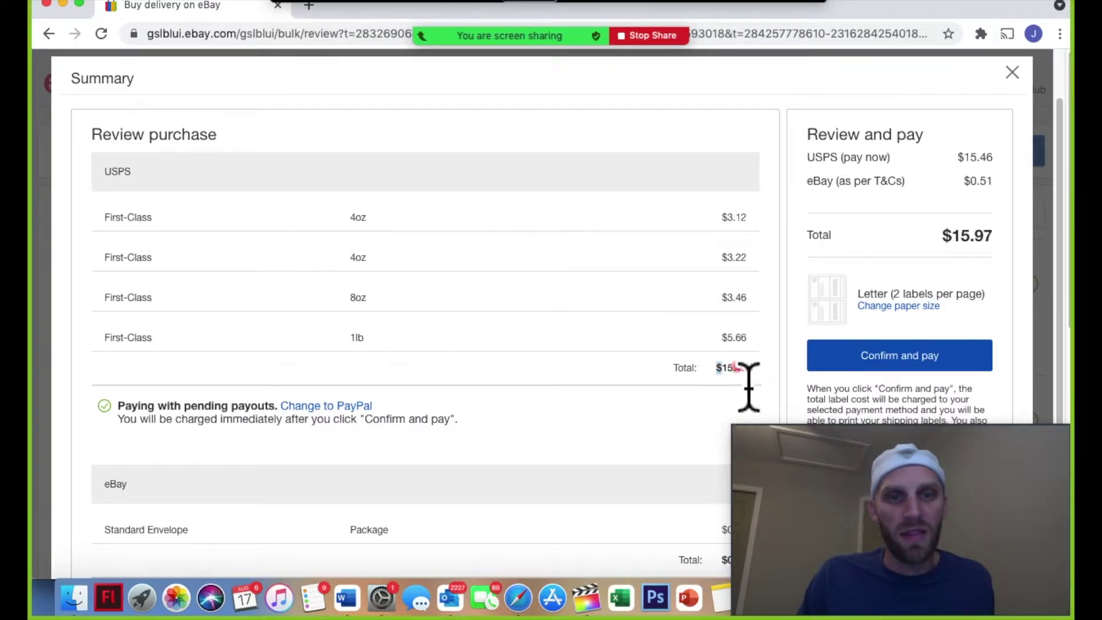
scroll(184, 312, "down", 4)
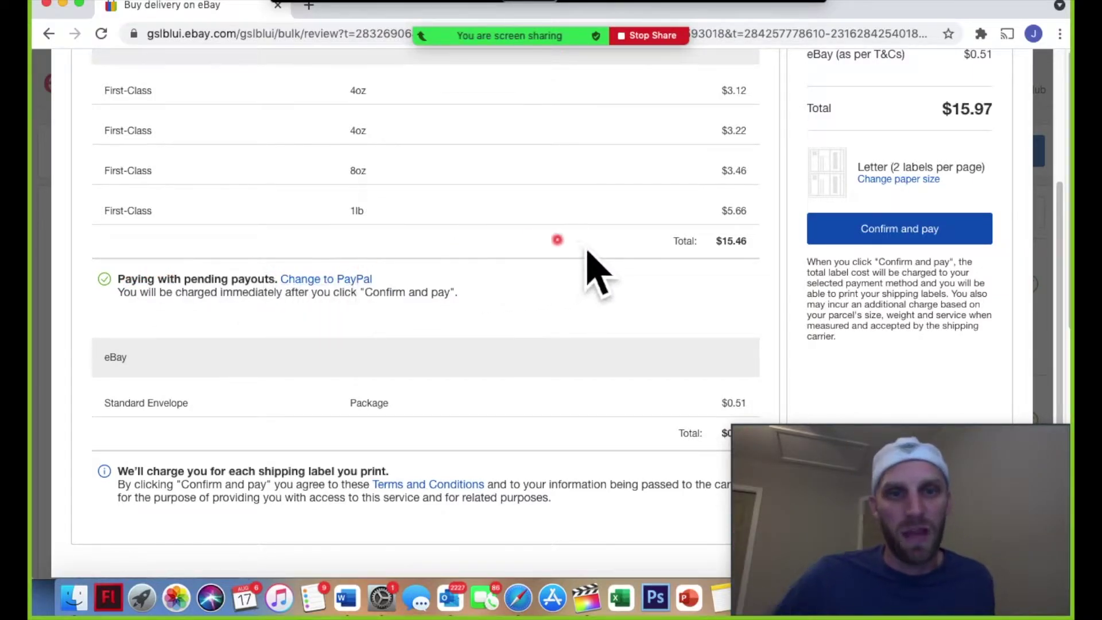
scroll(482, 468, "up", 2)
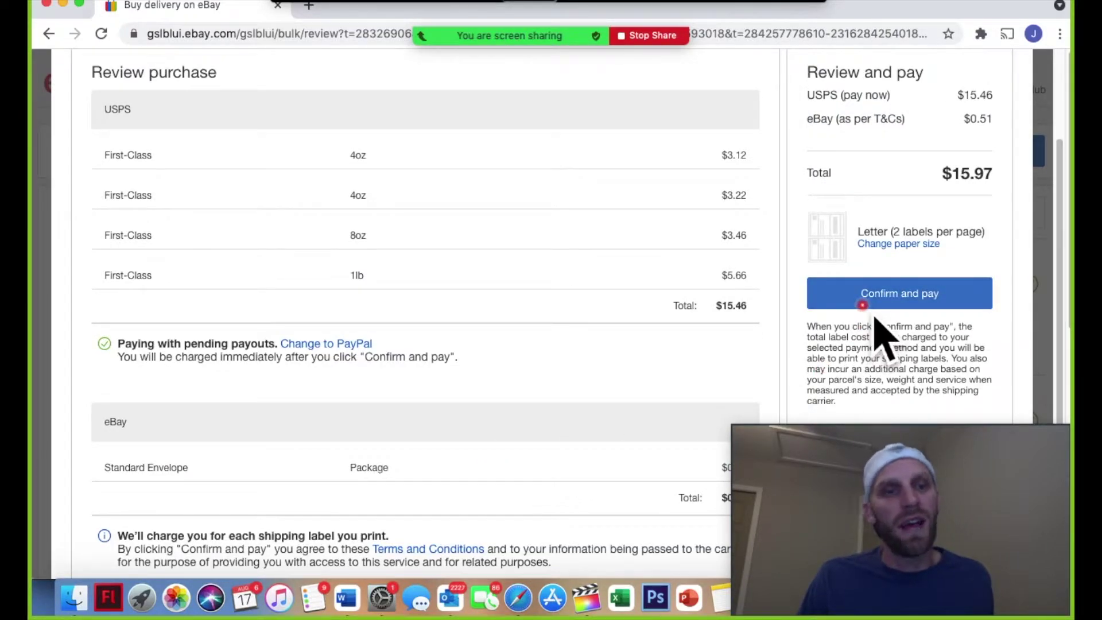
left_click(863, 303)
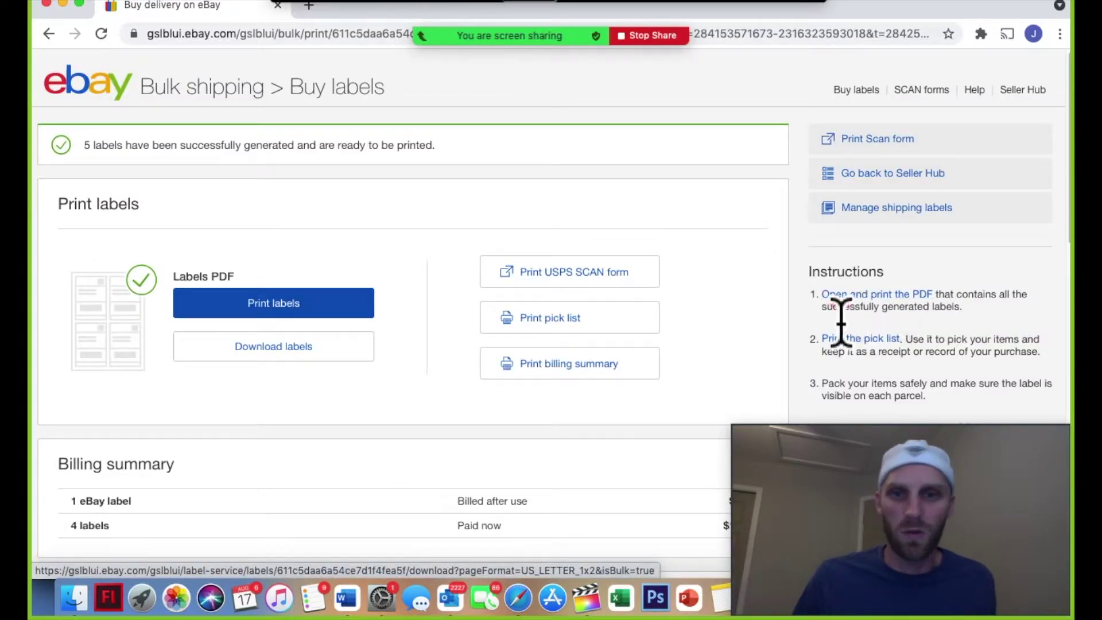
Step: Open the purchased labels for printing, preview the sheets and print one copy of all pages on Letter paper
left_click(274, 310)
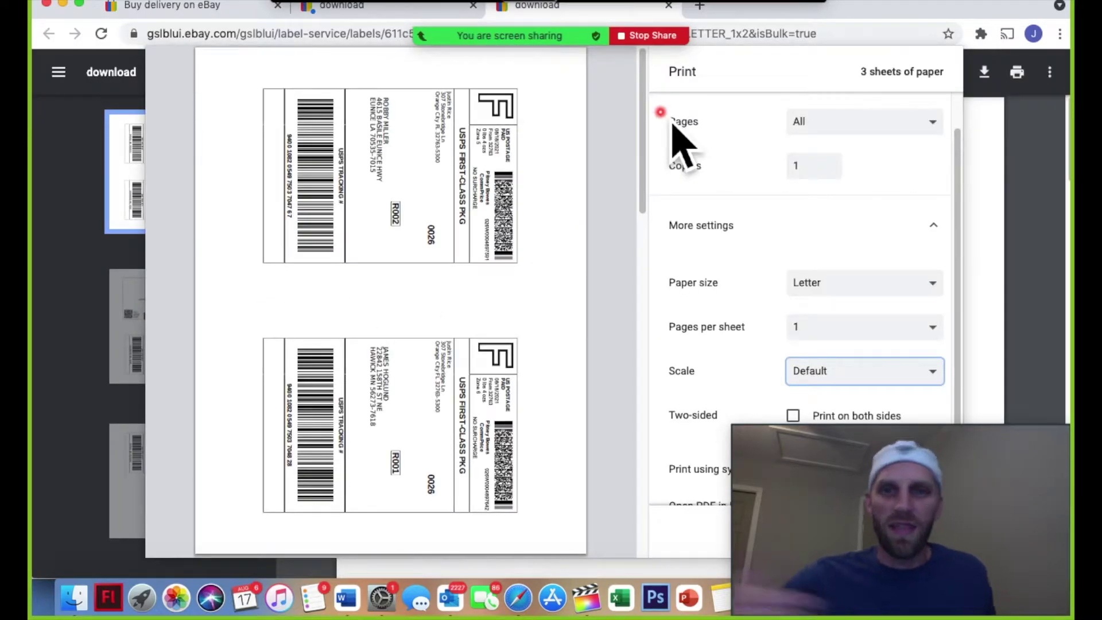
scroll(611, 175, "down", 3)
scroll(605, 172, "down", 10)
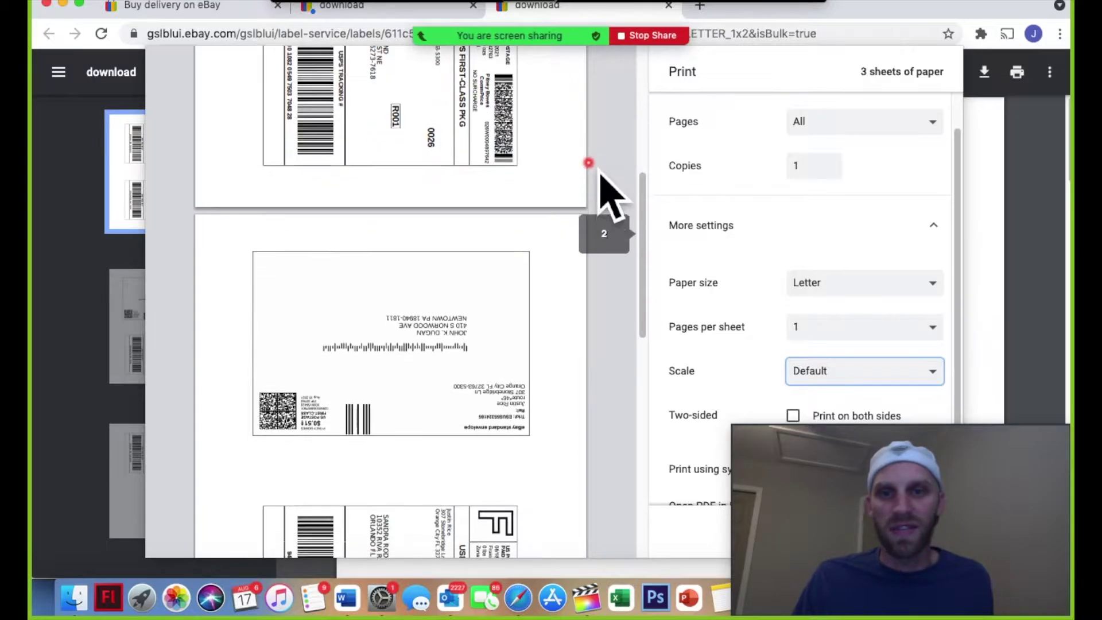
scroll(591, 189, "up", 10)
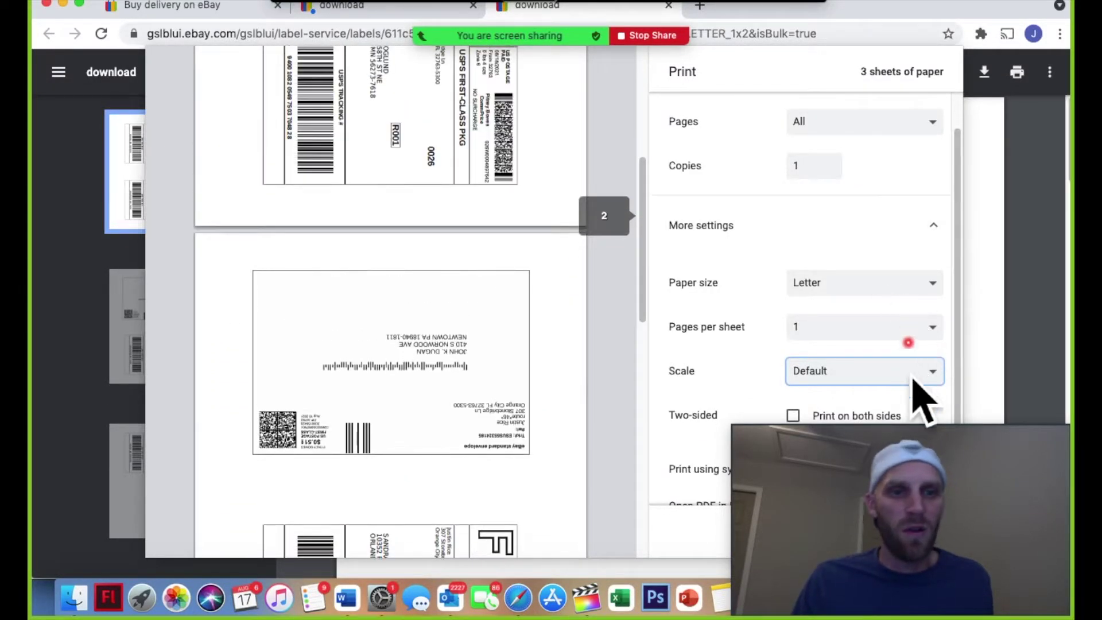
left_click_drag(874, 434, 858, 18)
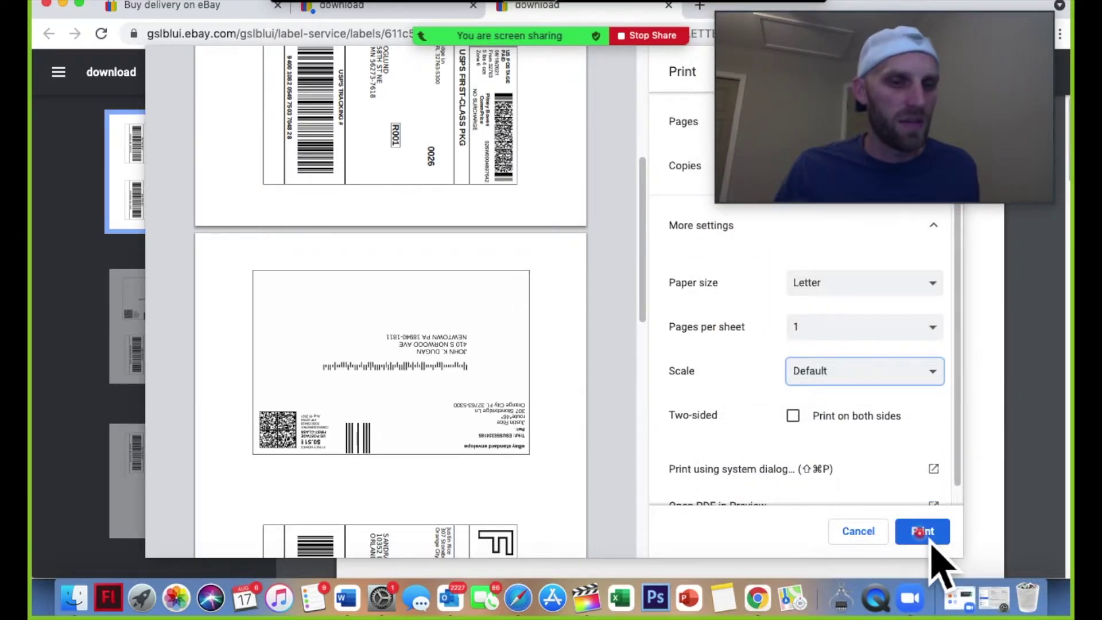
left_click(921, 532)
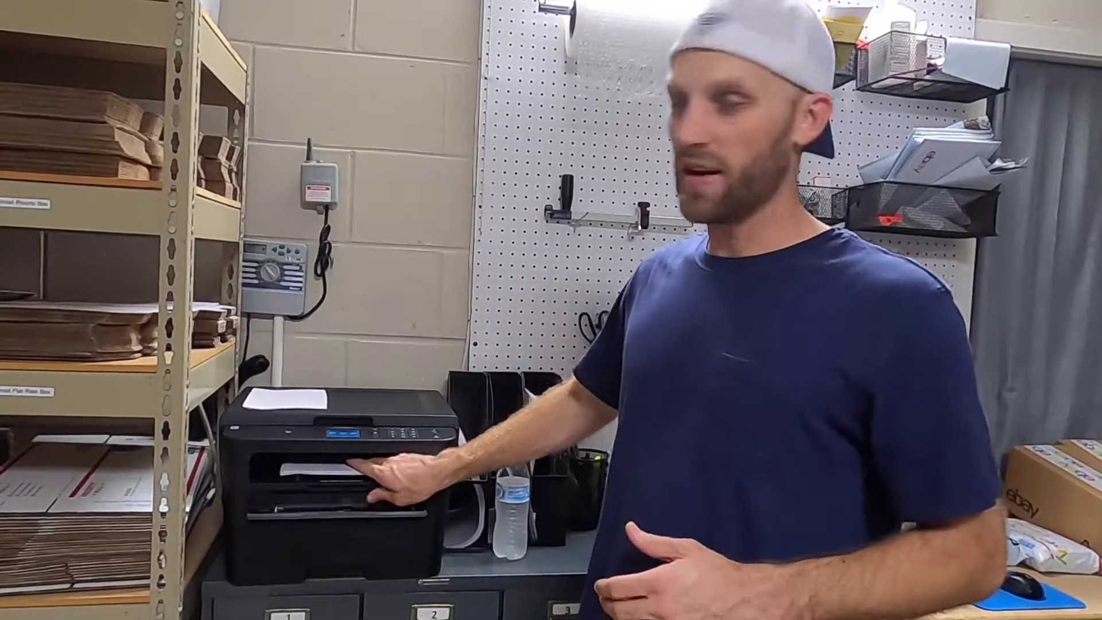